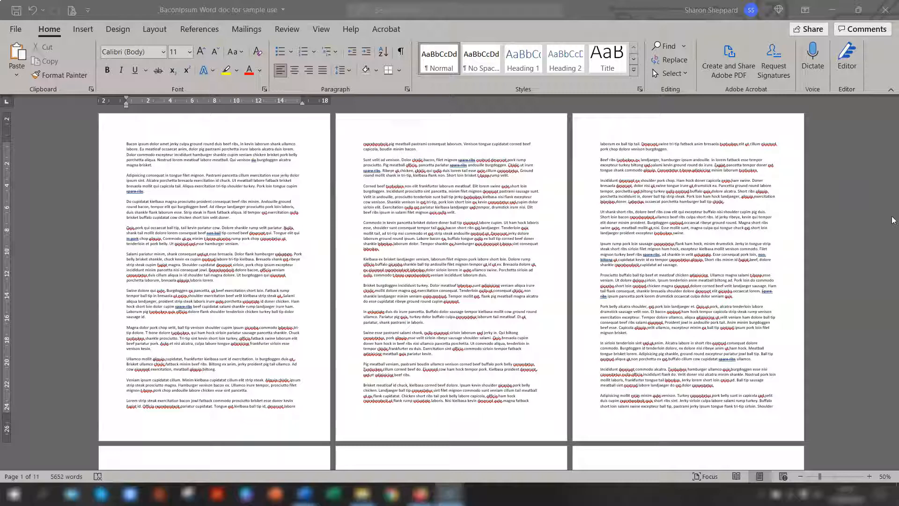
Step: Insert a Next Page section break before the paragraph starting "Turducken chicken" at the start of the sixth page
{"action": "scroll", "coordinate": [892, 219], "scroll_direction": "down", "scroll_amount": 6}
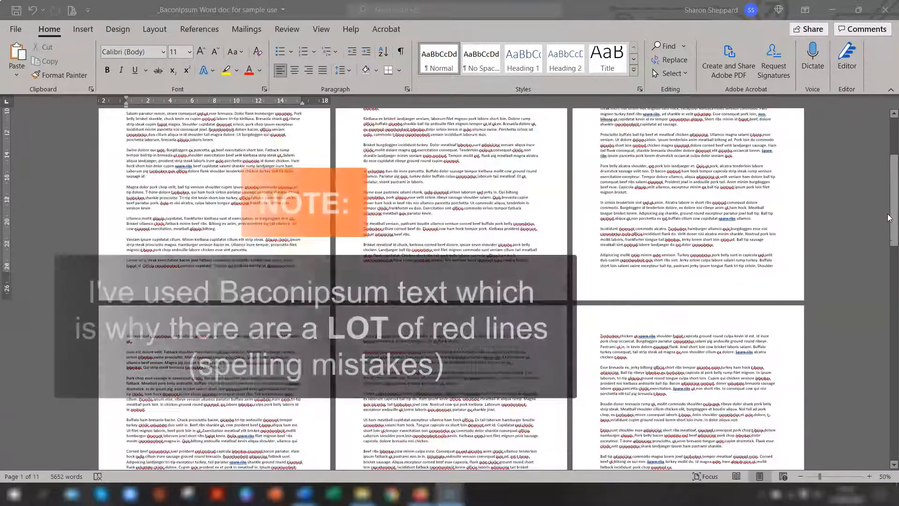
{"action": "scroll", "coordinate": [850, 221], "scroll_direction": "down", "scroll_amount": 5}
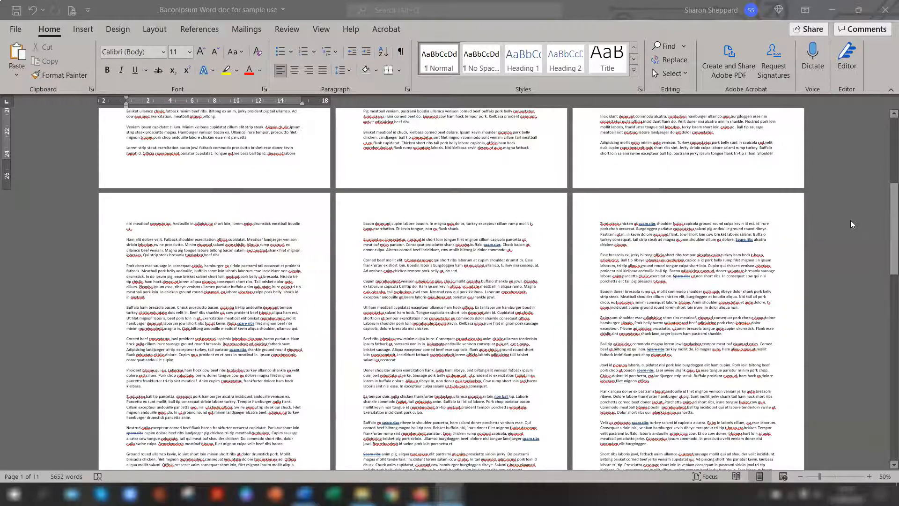
{"action": "scroll", "coordinate": [851, 220], "scroll_direction": "down", "scroll_amount": 3}
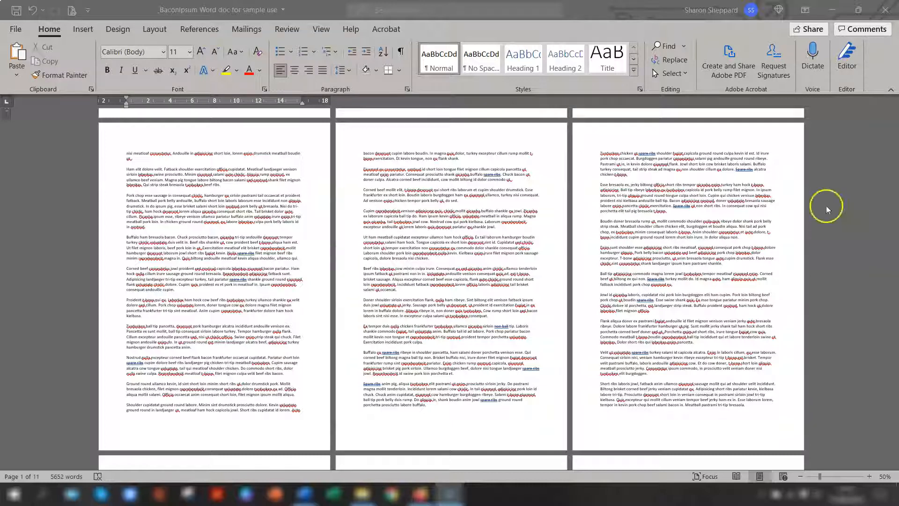
{"action": "left_click", "coordinate": [605, 395]}
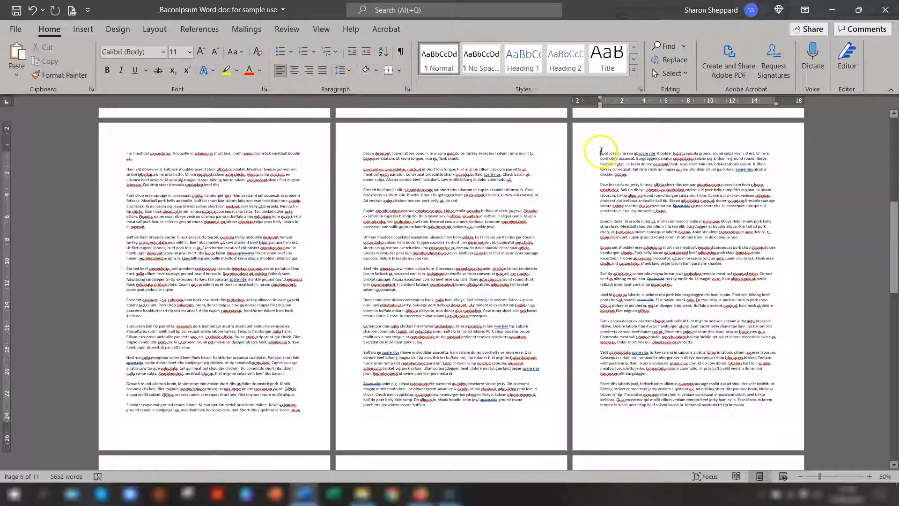
{"action": "left_click", "coordinate": [600, 153]}
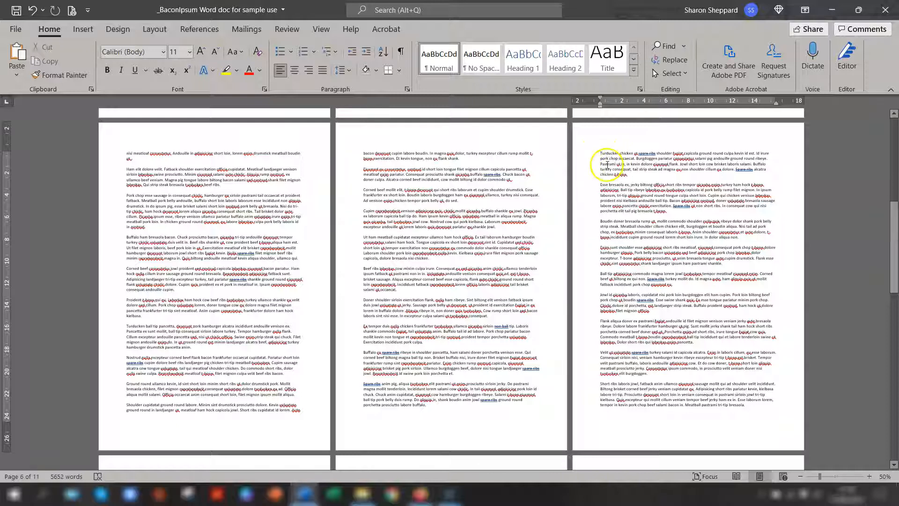
{"action": "left_click", "coordinate": [157, 30]}
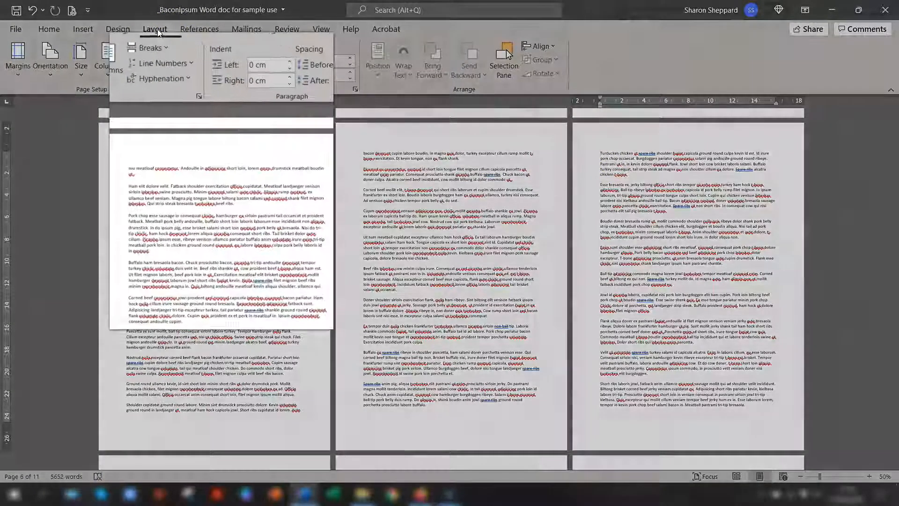
{"action": "left_click", "coordinate": [150, 48]}
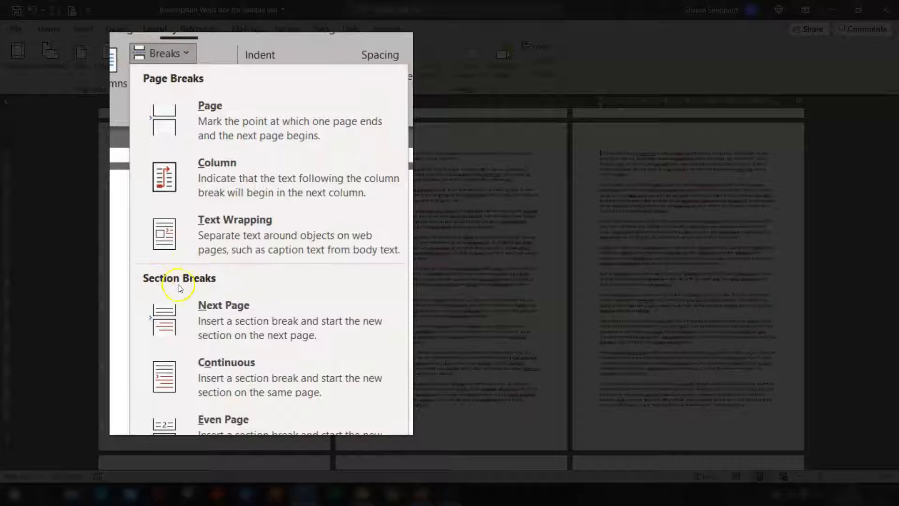
{"action": "left_click", "coordinate": [238, 322]}
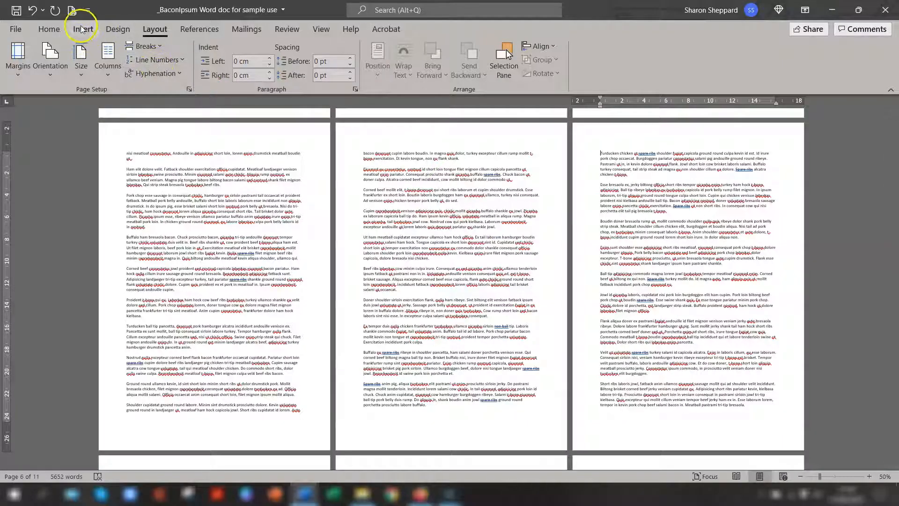
Step: Insert page numbers at the bottom of the page in the Plain Number 3 style
{"action": "left_click", "coordinate": [83, 29]}
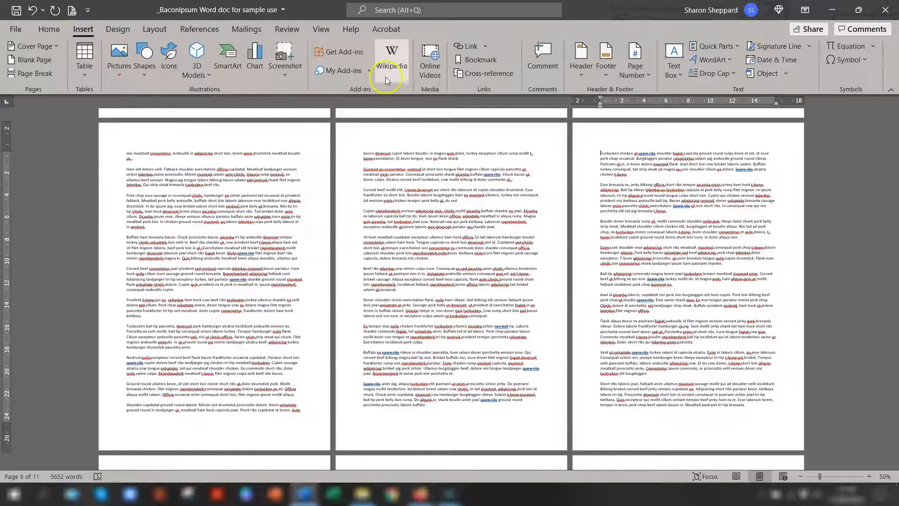
{"action": "left_click", "coordinate": [650, 76]}
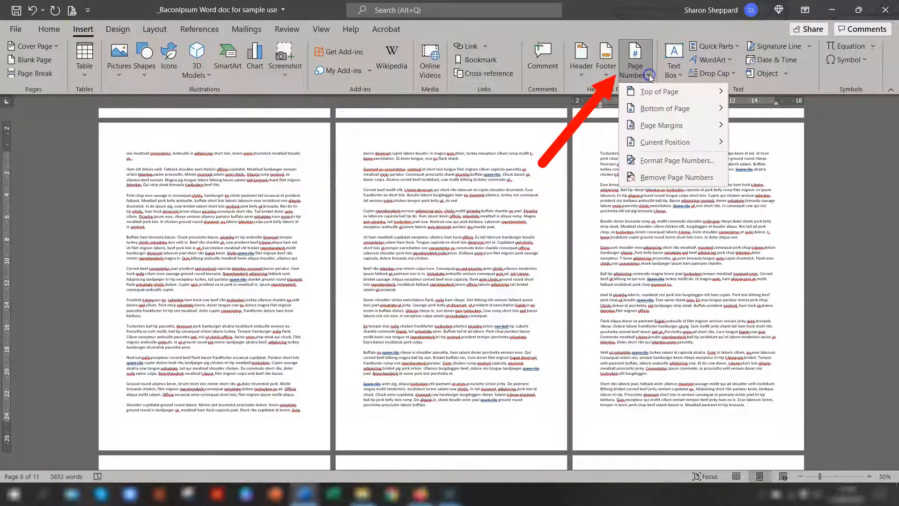
{"action": "left_click", "coordinate": [664, 96]}
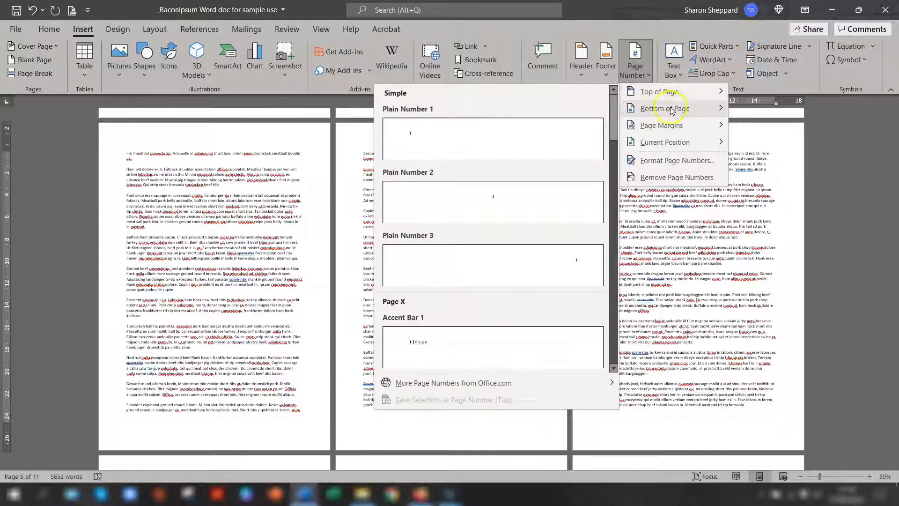
{"action": "mouse_move", "coordinate": [683, 111]}
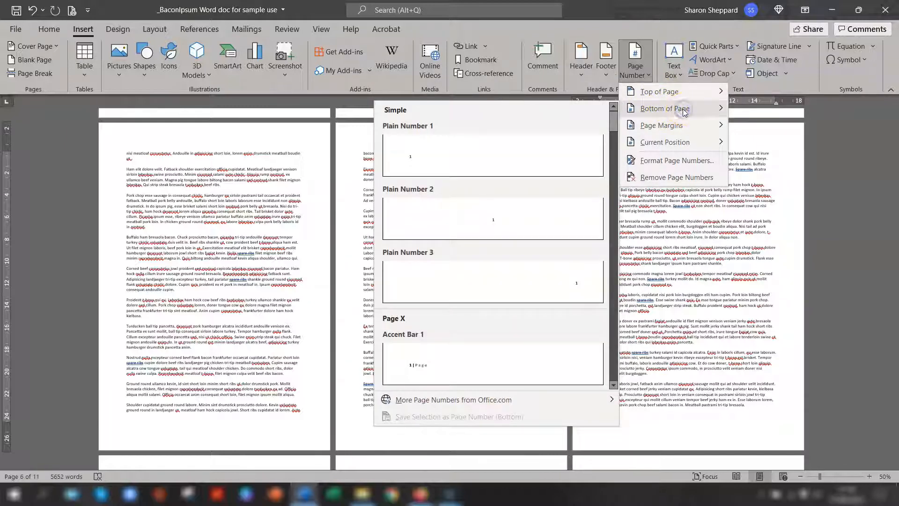
{"action": "left_click", "coordinate": [538, 287]}
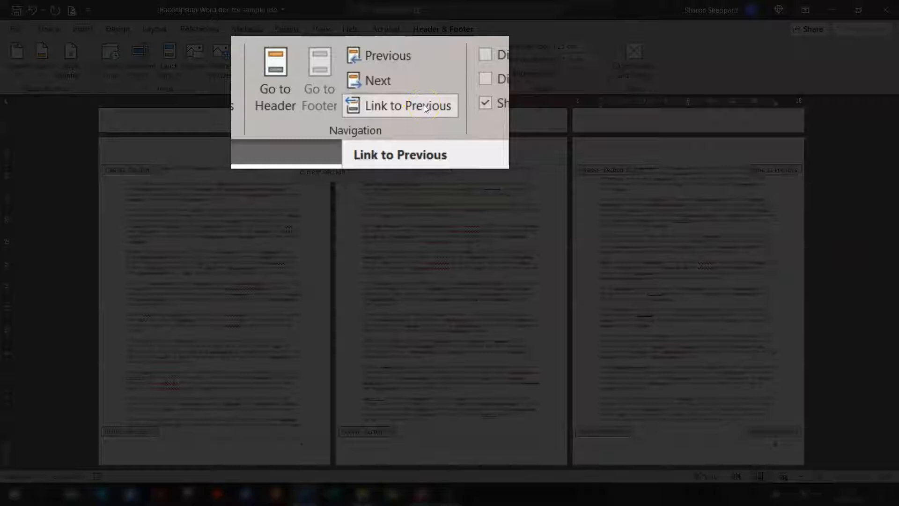
Step: Unlink the Section 2 footer from the previous section and set its page numbering to start at 1
{"action": "left_click", "coordinate": [424, 105]}
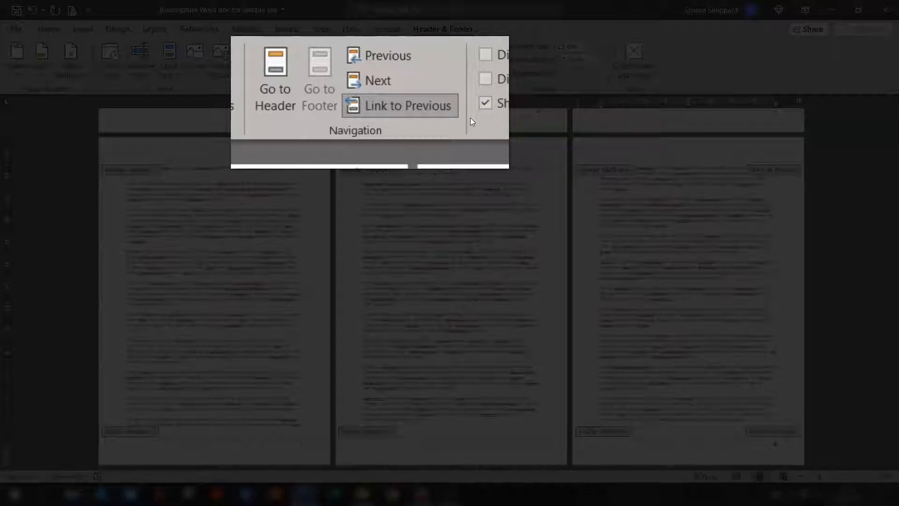
{"action": "left_click", "coordinate": [400, 108]}
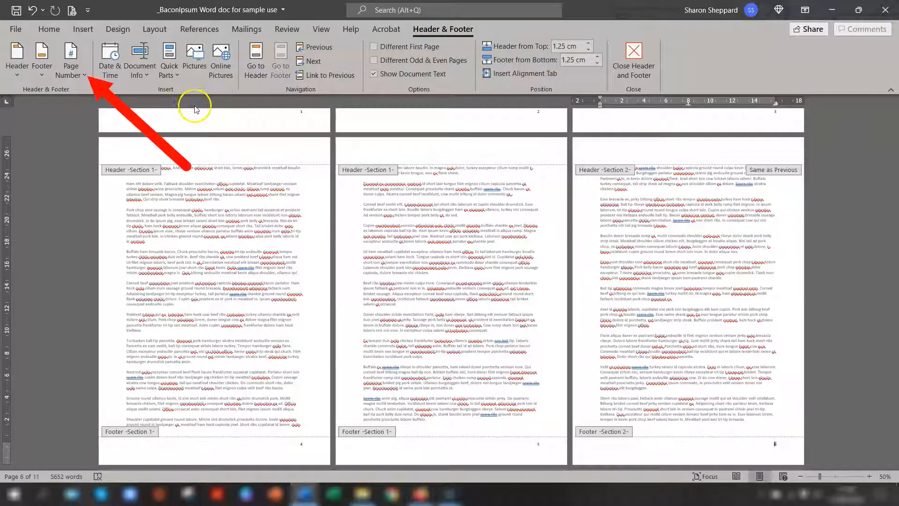
{"action": "left_click", "coordinate": [86, 75]}
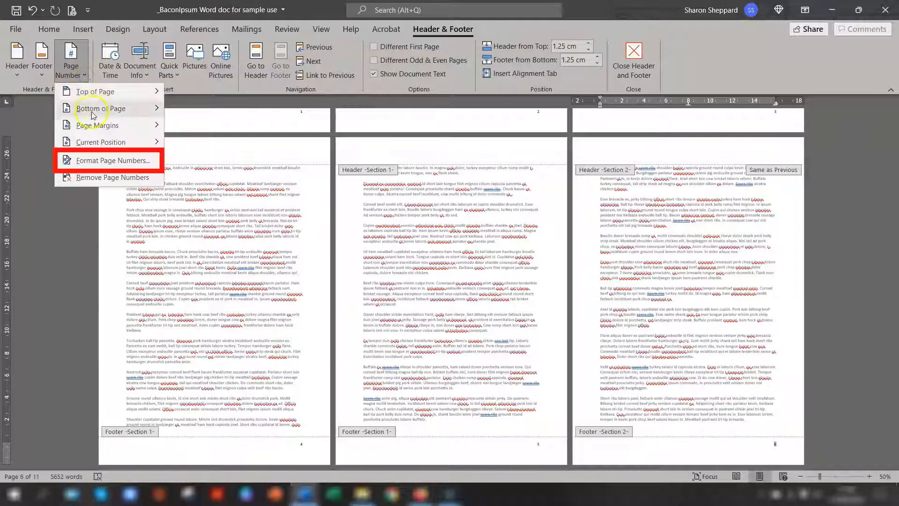
{"action": "left_click", "coordinate": [96, 162]}
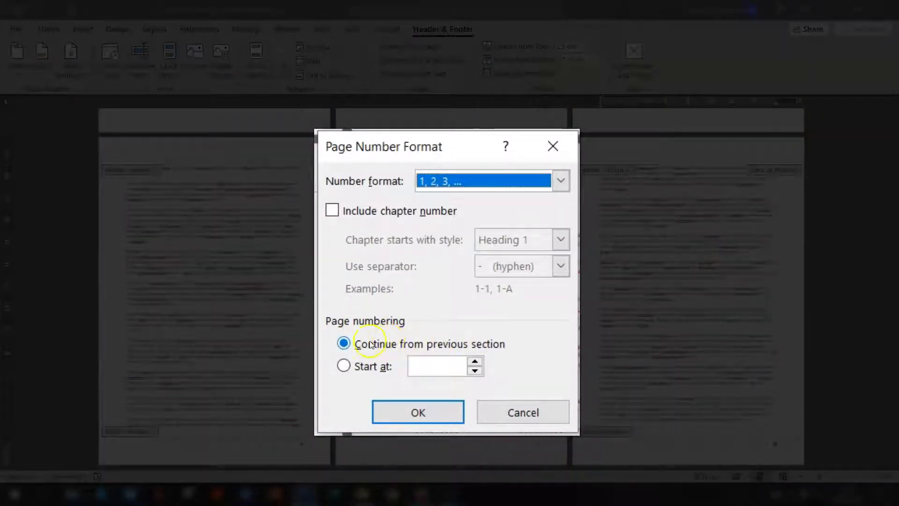
{"action": "left_click", "coordinate": [344, 366]}
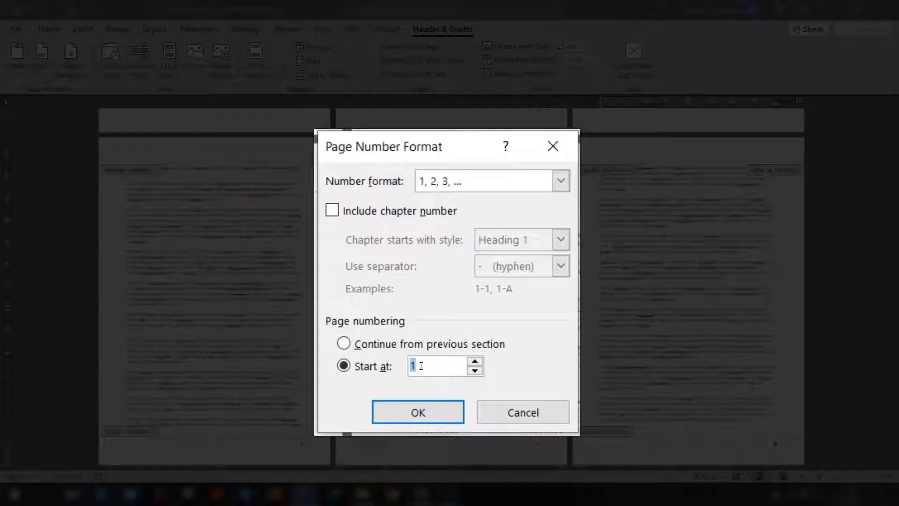
{"action": "left_click", "coordinate": [417, 410]}
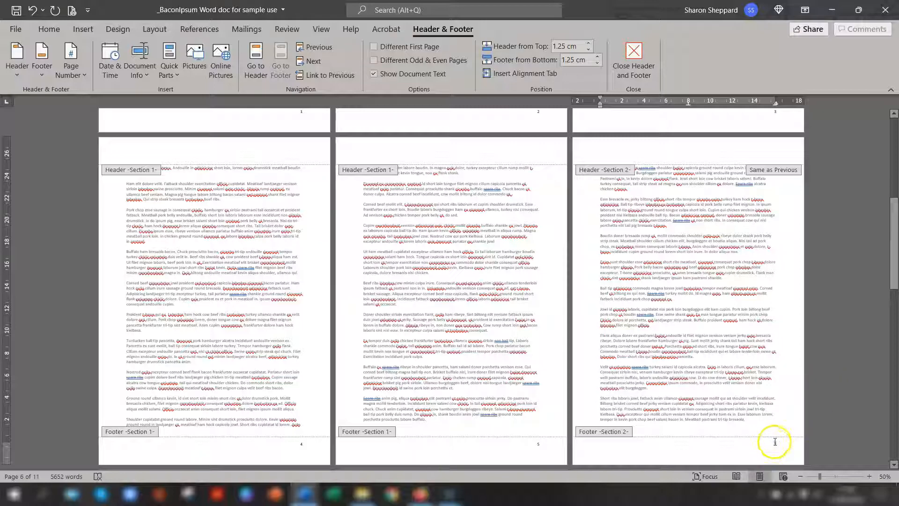
Step: Delete the page number from the Section 1 footer and return to editing the document body
{"action": "scroll", "coordinate": [798, 398], "scroll_direction": "down", "scroll_amount": 4}
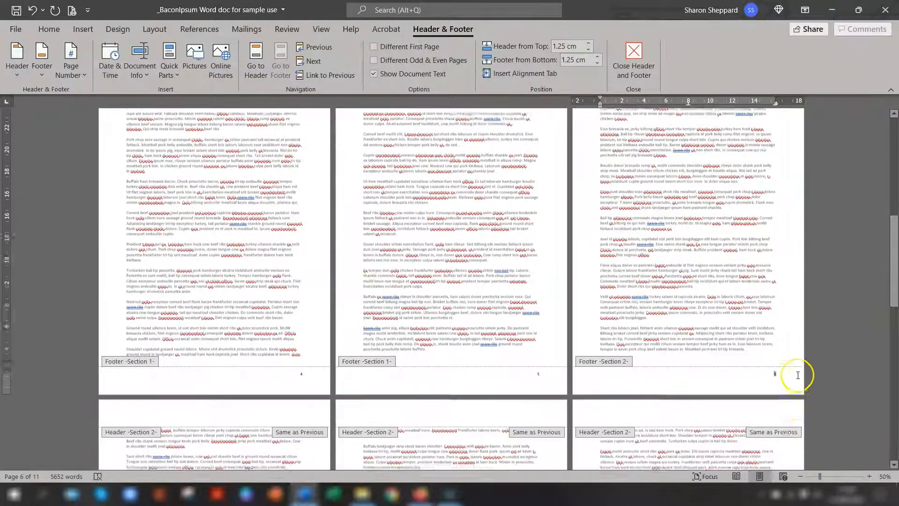
{"action": "scroll", "coordinate": [799, 378], "scroll_direction": "down", "scroll_amount": 4}
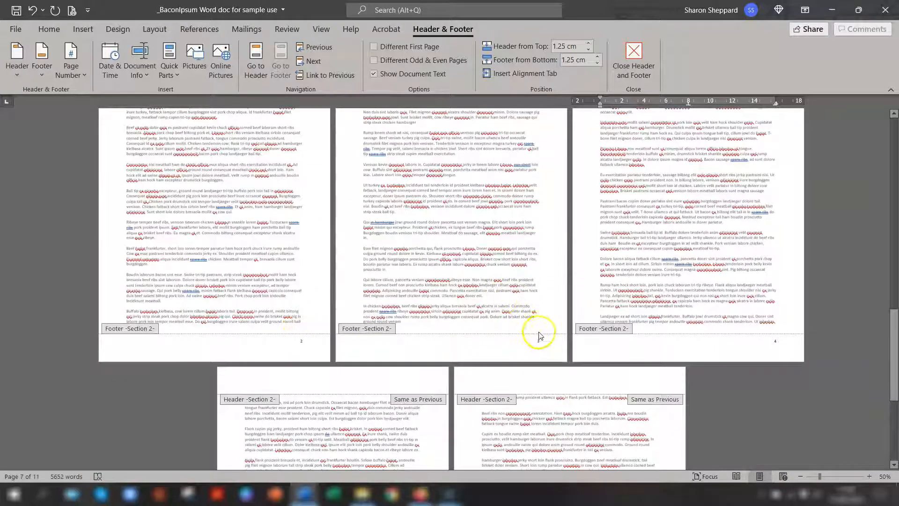
{"action": "scroll", "coordinate": [887, 288], "scroll_direction": "up", "scroll_amount": 8}
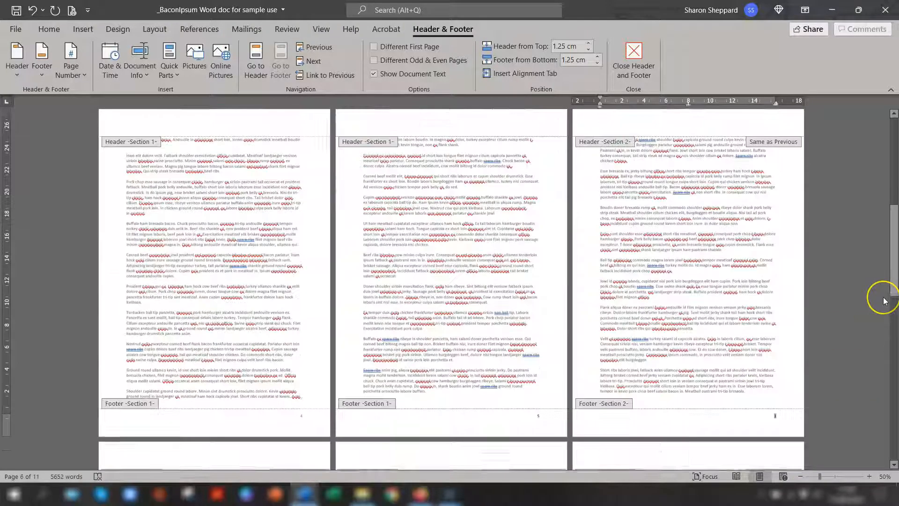
{"action": "scroll", "coordinate": [885, 301], "scroll_direction": "up", "scroll_amount": 1}
{"action": "scroll", "coordinate": [504, 332], "scroll_direction": "down", "scroll_amount": 2}
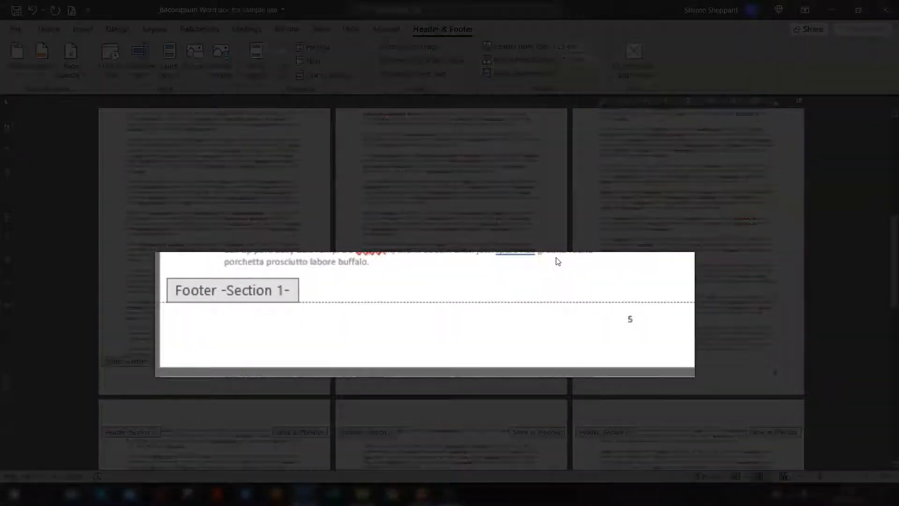
{"action": "scroll", "coordinate": [620, 328], "scroll_direction": "down", "scroll_amount": 1}
{"action": "left_click", "coordinate": [638, 285]}
{"action": "double_click", "coordinate": [639, 284]}
{"action": "key", "text": "Delete"}
{"action": "scroll", "coordinate": [489, 296], "scroll_direction": "up", "scroll_amount": 8}
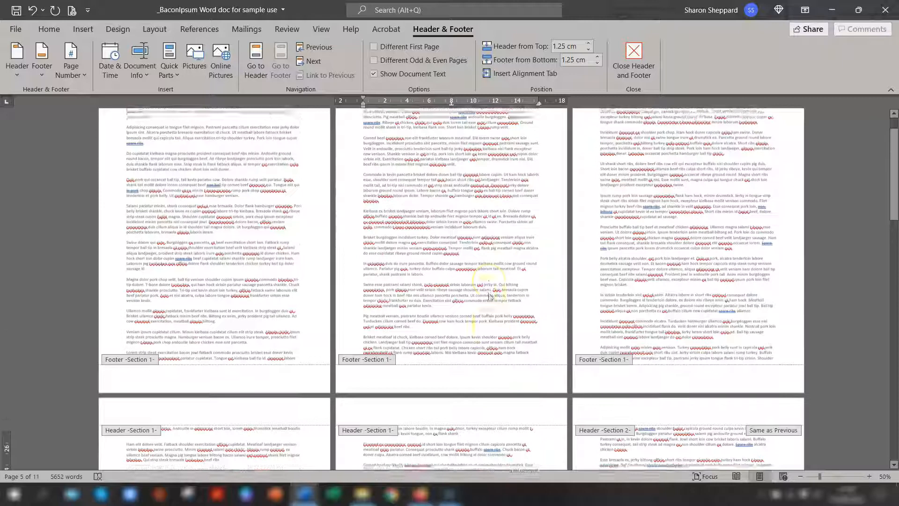
{"action": "scroll", "coordinate": [490, 296], "scroll_direction": "up", "scroll_amount": 2}
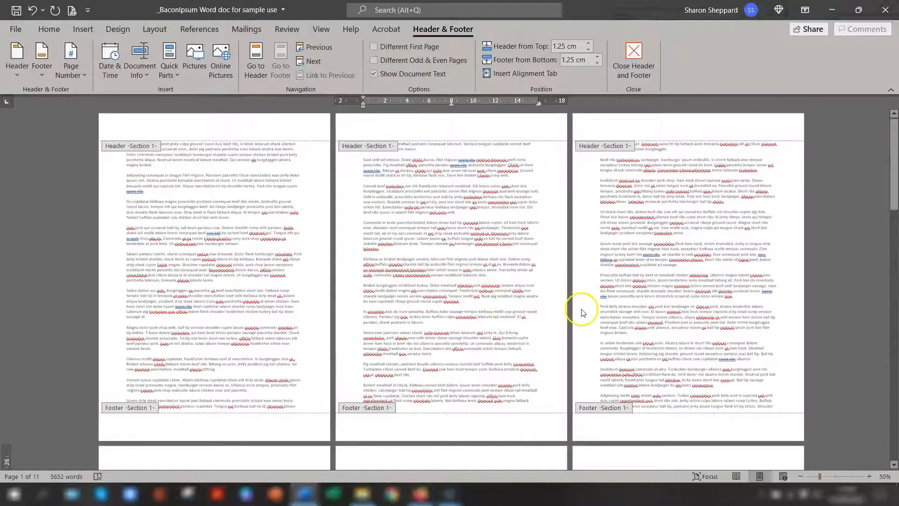
{"action": "scroll", "coordinate": [515, 281], "scroll_direction": "down", "scroll_amount": 10}
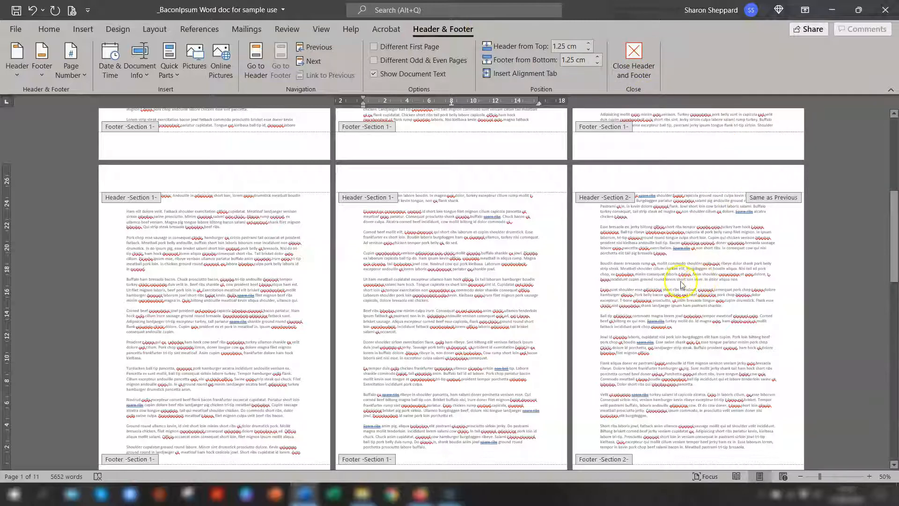
{"action": "double_click", "coordinate": [656, 260]}
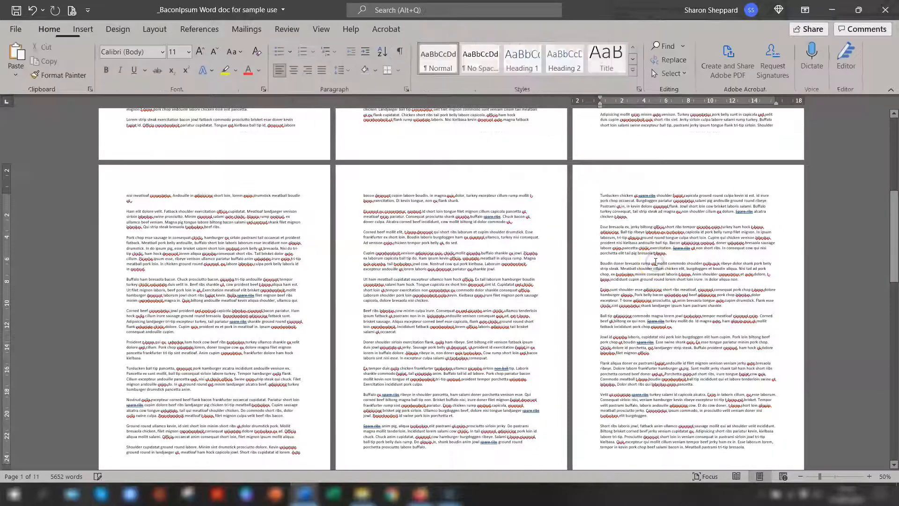
Step: Check the footer page numbers from the sixth page onward at 70% zoom
{"action": "left_click", "coordinate": [869, 477]}
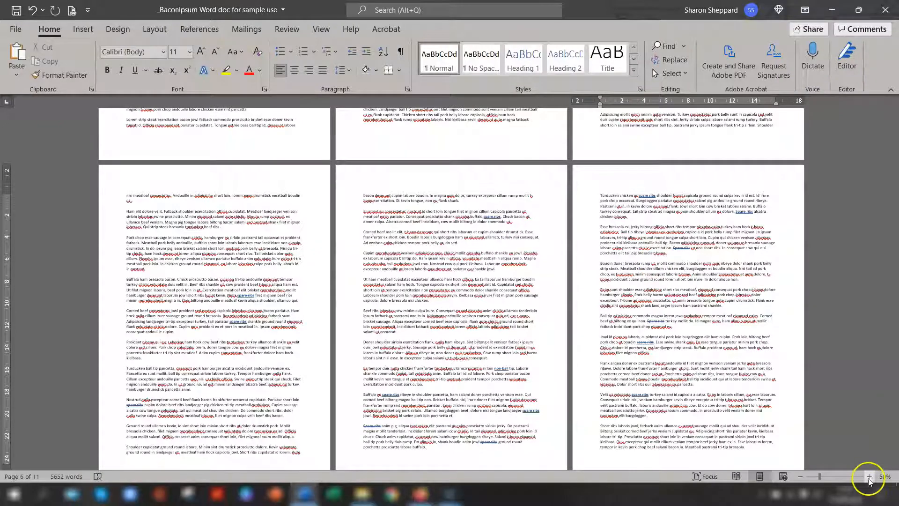
{"action": "left_click", "coordinate": [869, 477]}
{"action": "scroll", "coordinate": [848, 357], "scroll_direction": "down", "scroll_amount": 5}
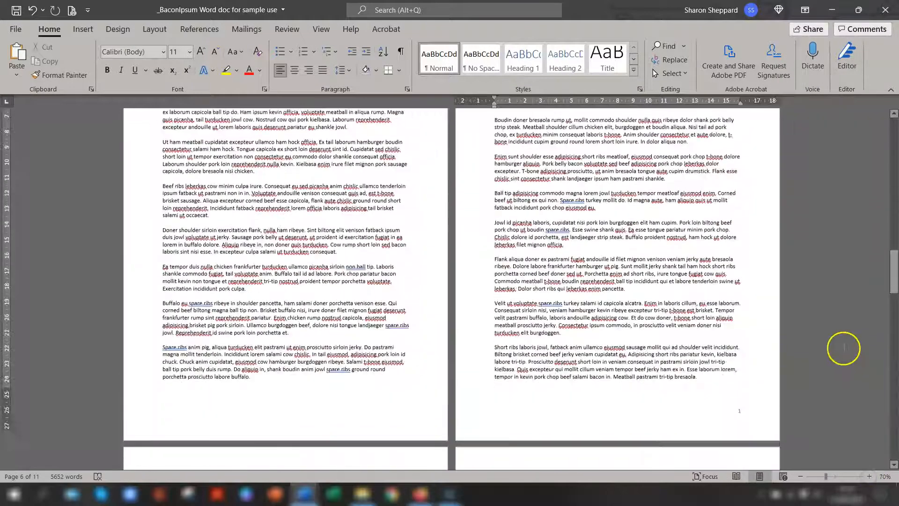
{"action": "left_click", "coordinate": [666, 295]}
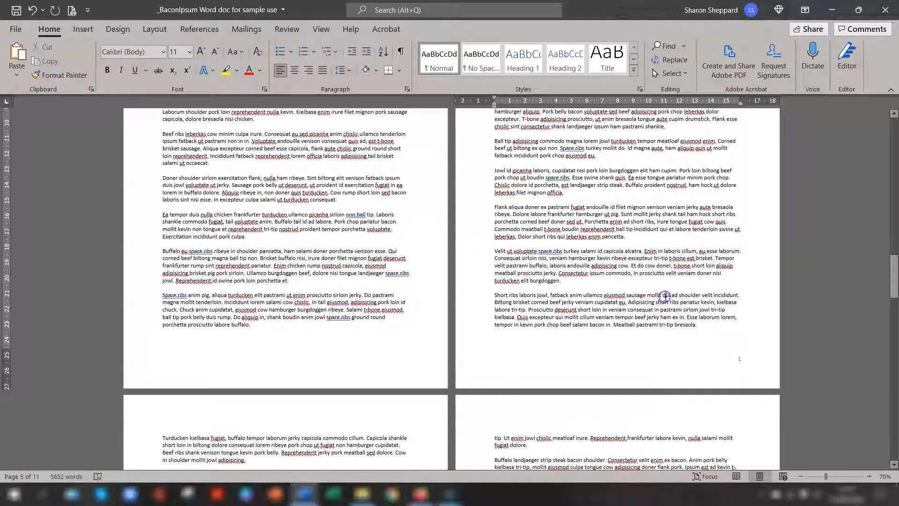
{"action": "scroll", "coordinate": [769, 261], "scroll_direction": "down", "scroll_amount": 10}
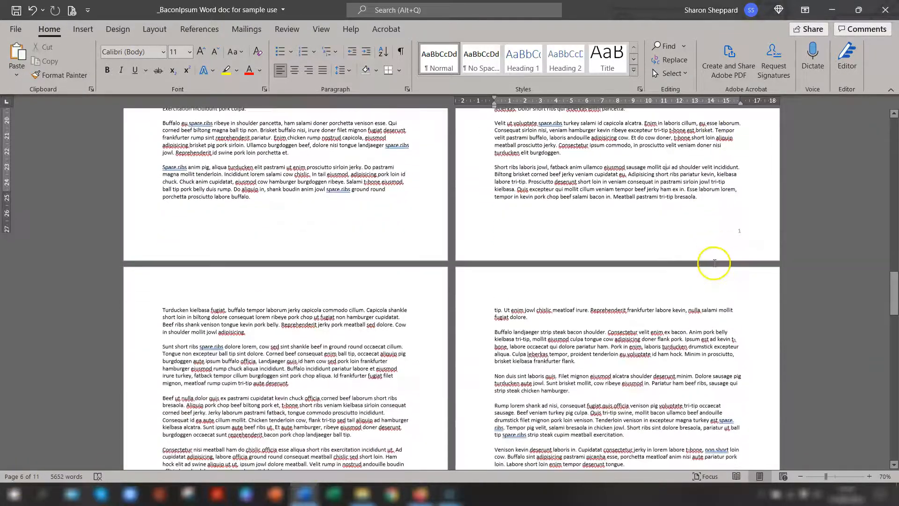
{"action": "left_click", "coordinate": [301, 270]}
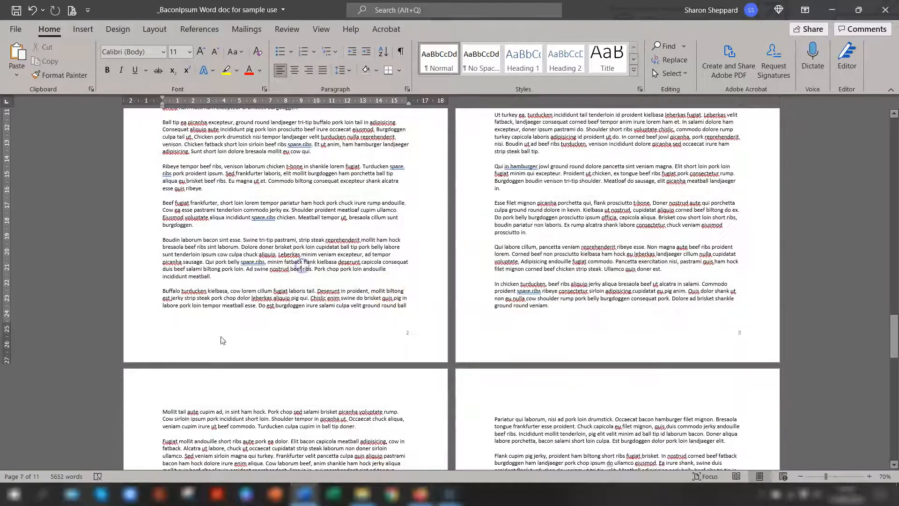
{"action": "left_click", "coordinate": [618, 152]}
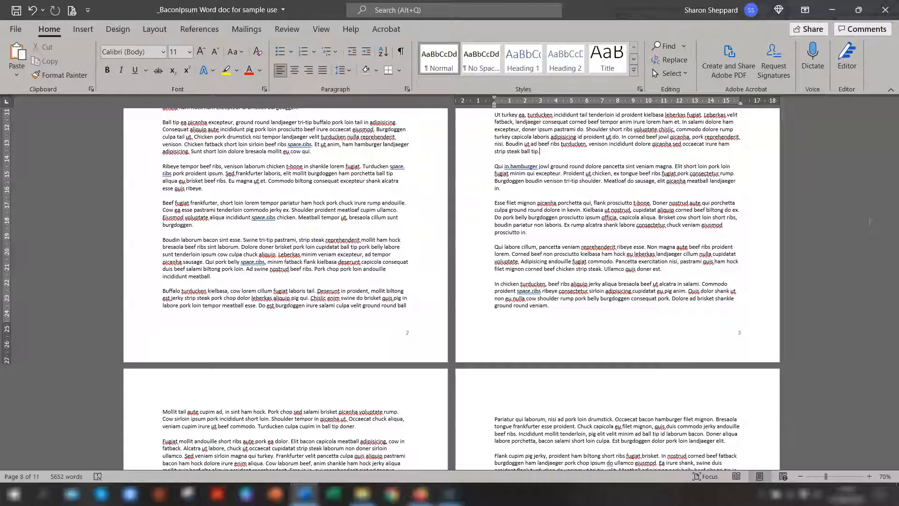
{"action": "left_click", "coordinate": [636, 322]}
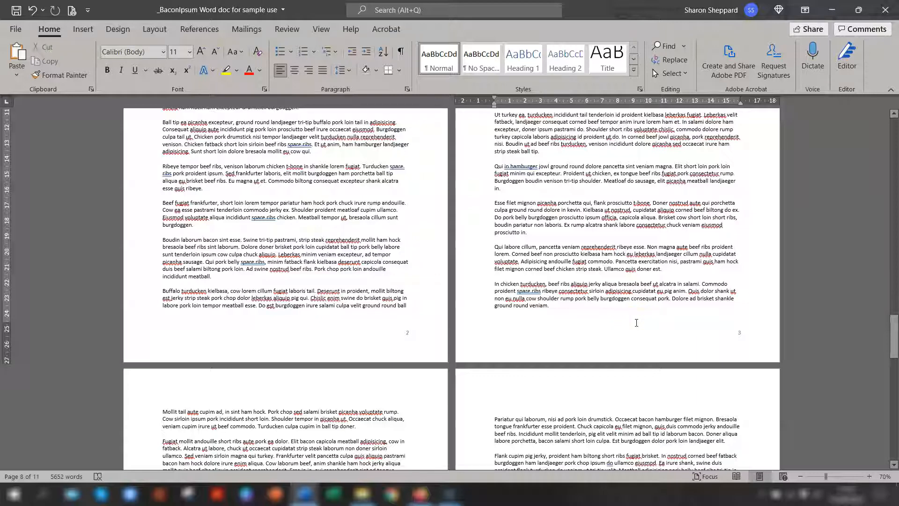
{"action": "left_click", "coordinate": [642, 313]}
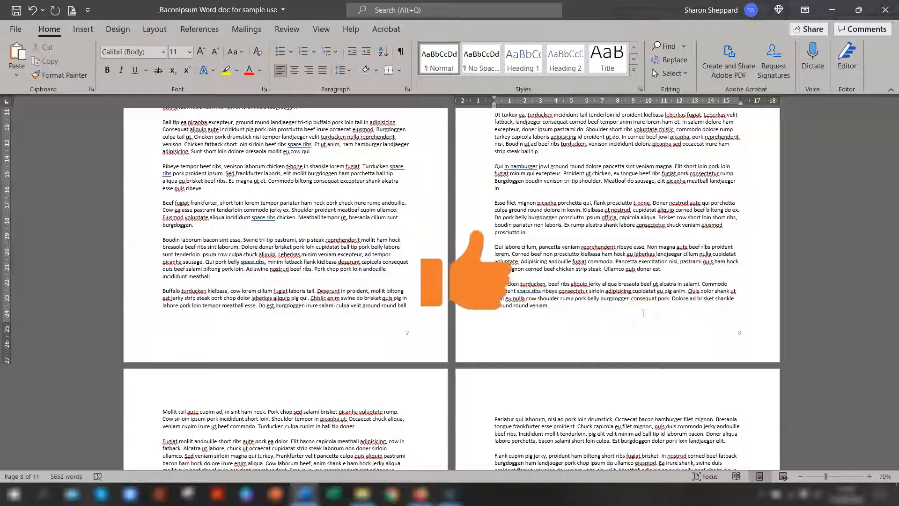